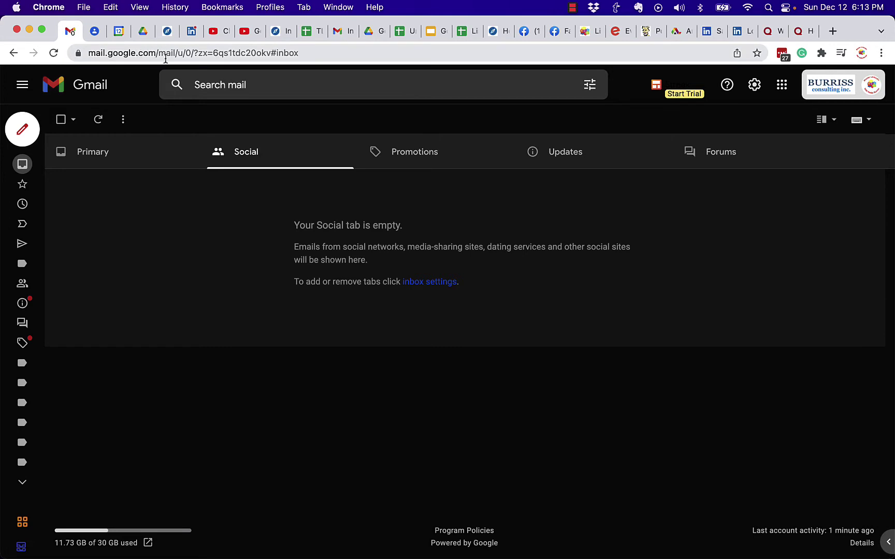
click(824, 96)
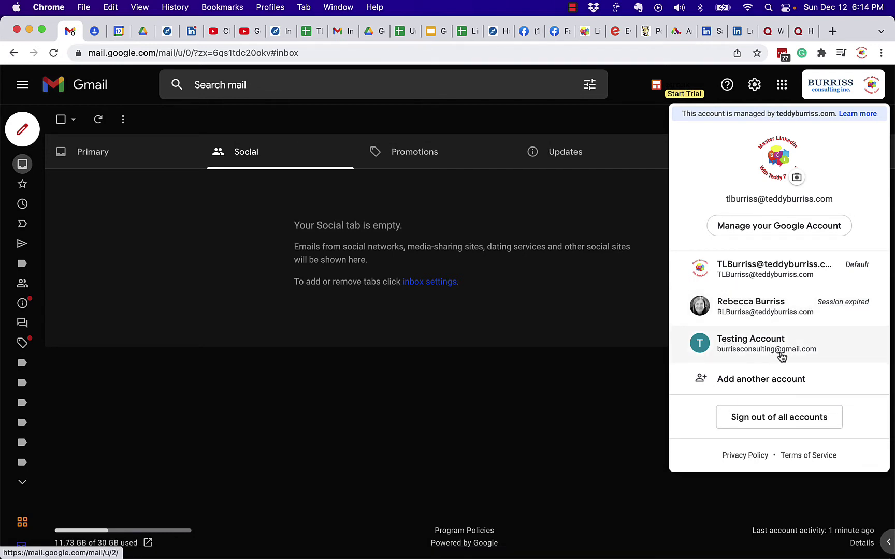
click(757, 352)
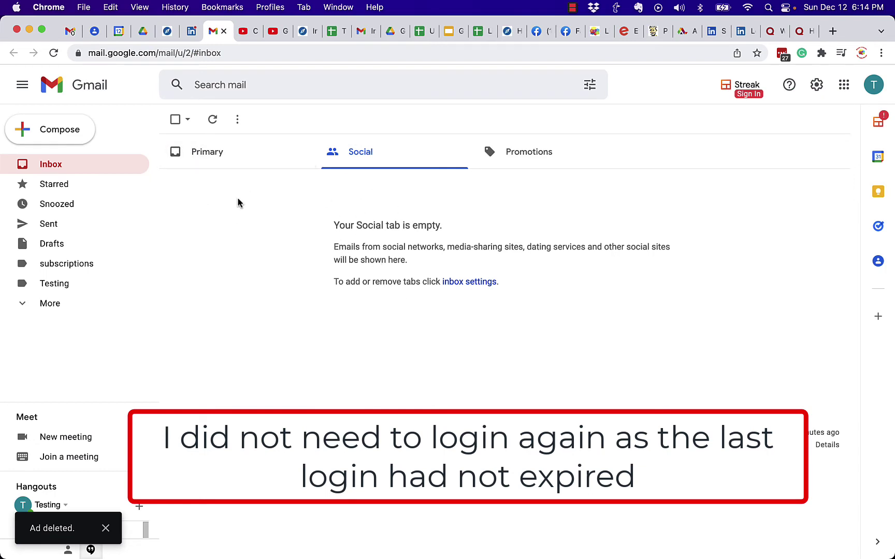
drag(171, 53, 204, 53)
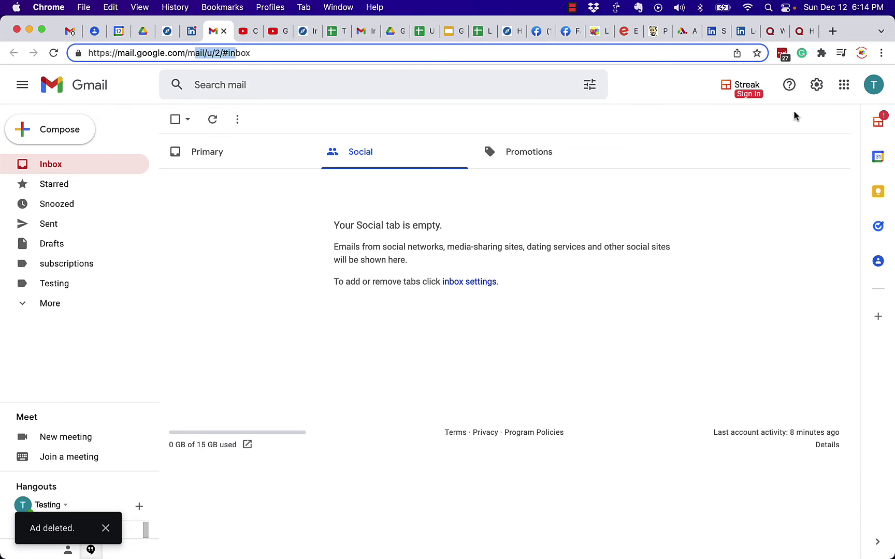
click(874, 91)
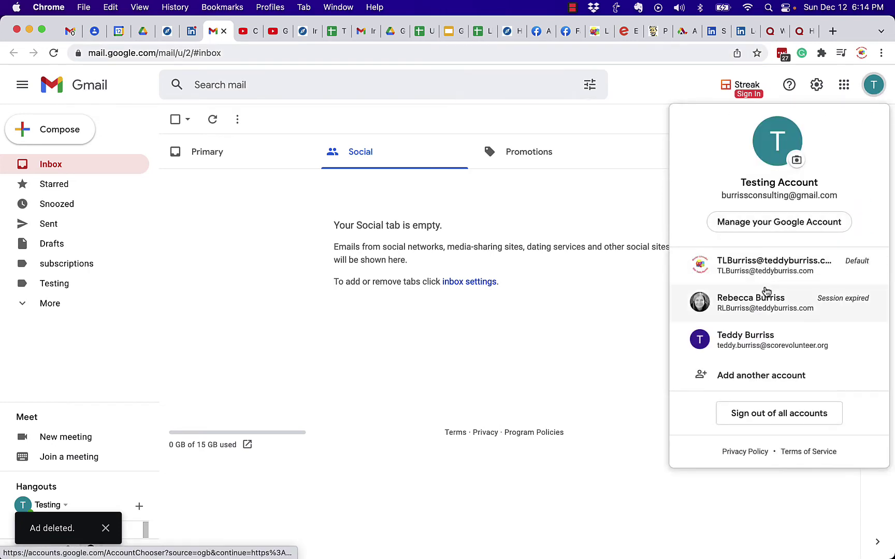
Start adding another account and fill in its email from LastPass saved logins.
click(762, 376)
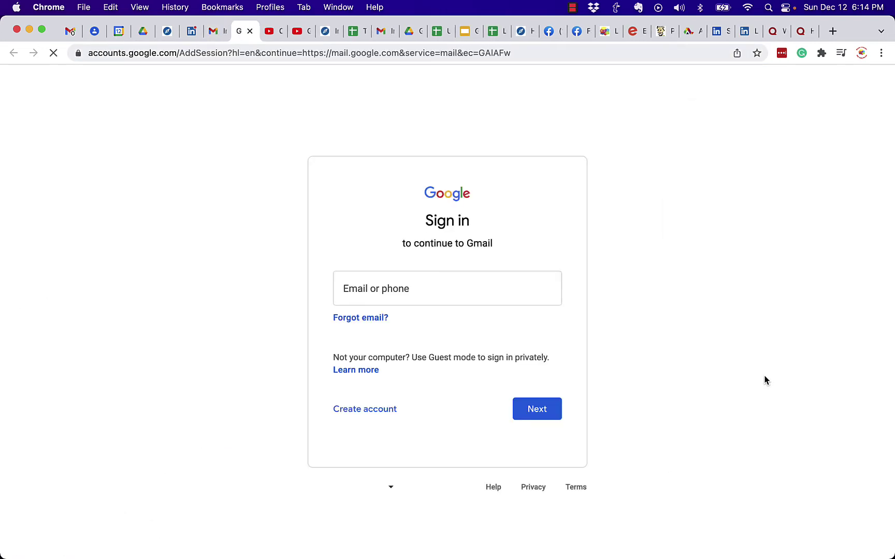
click(551, 290)
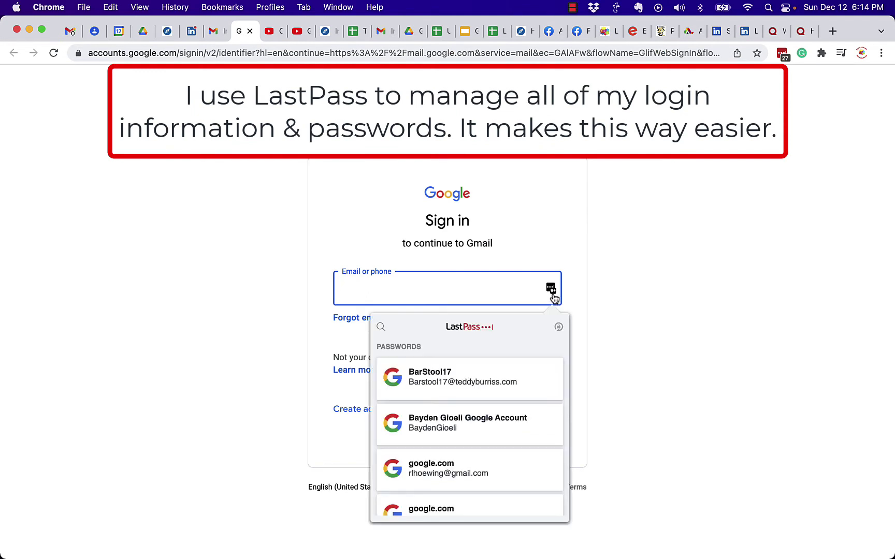
scroll(466, 414, down, 5)
click(439, 396)
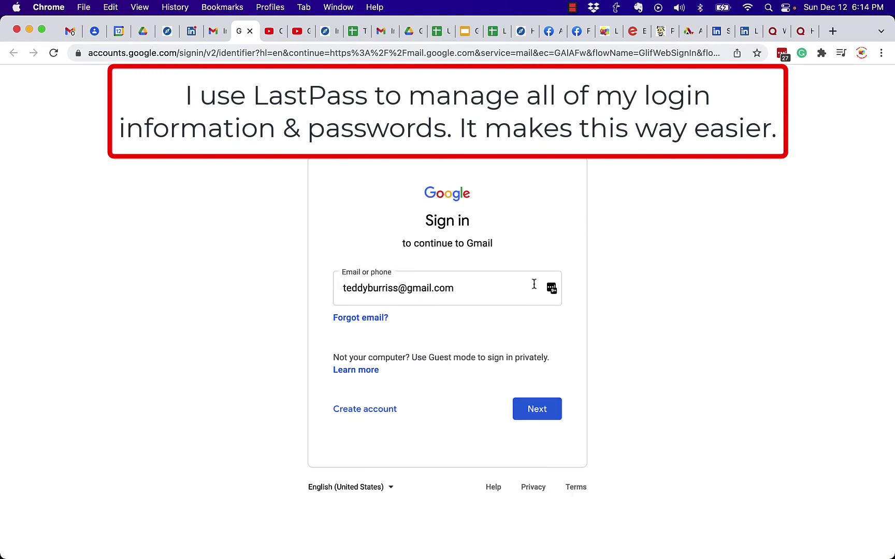
click(533, 409)
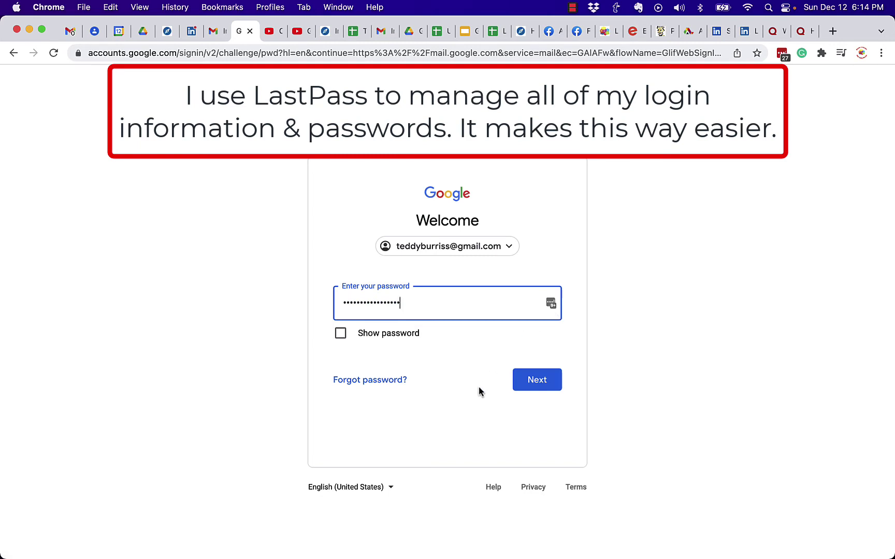
Fill in that account's saved password from LastPass and finish signing in at u/4.
click(551, 305)
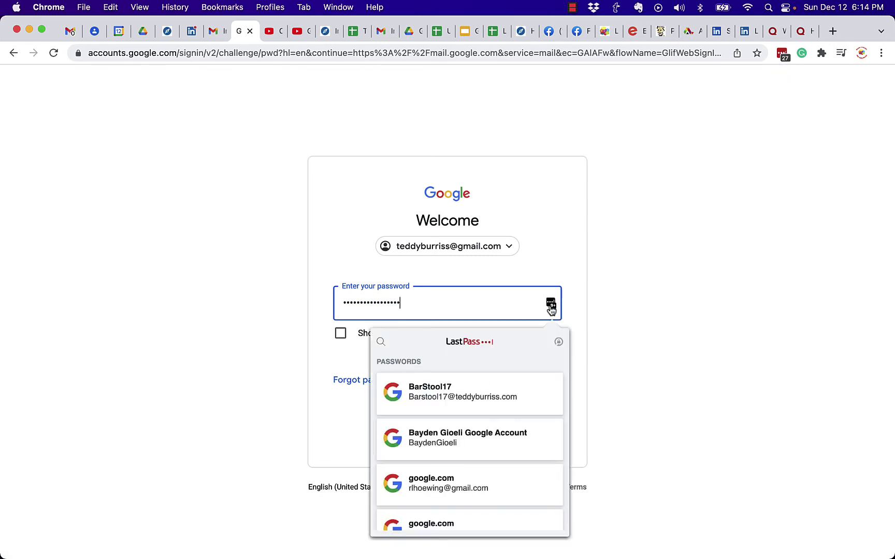
scroll(513, 430, down, 5)
click(469, 423)
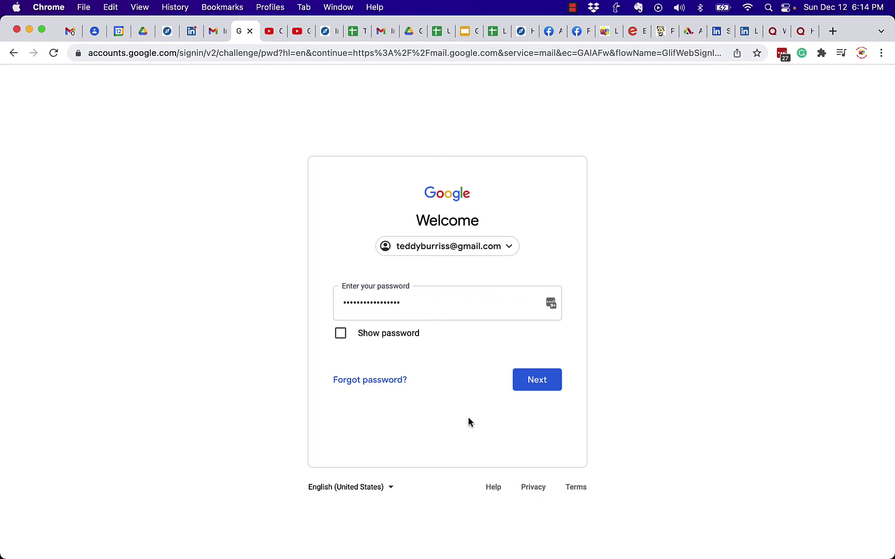
click(534, 386)
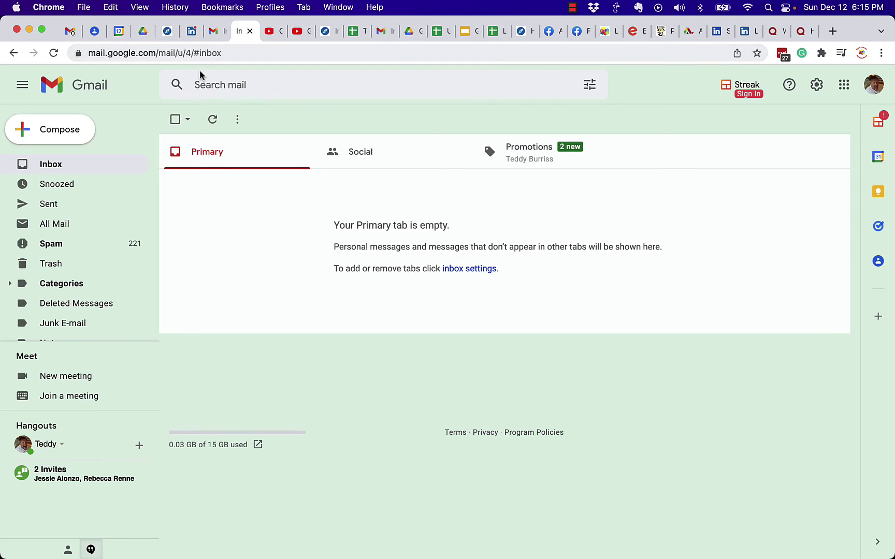
Check the first, Testing and u/4 inbox tabs, then launch Google Slides from the first account's apps grid.
click(67, 31)
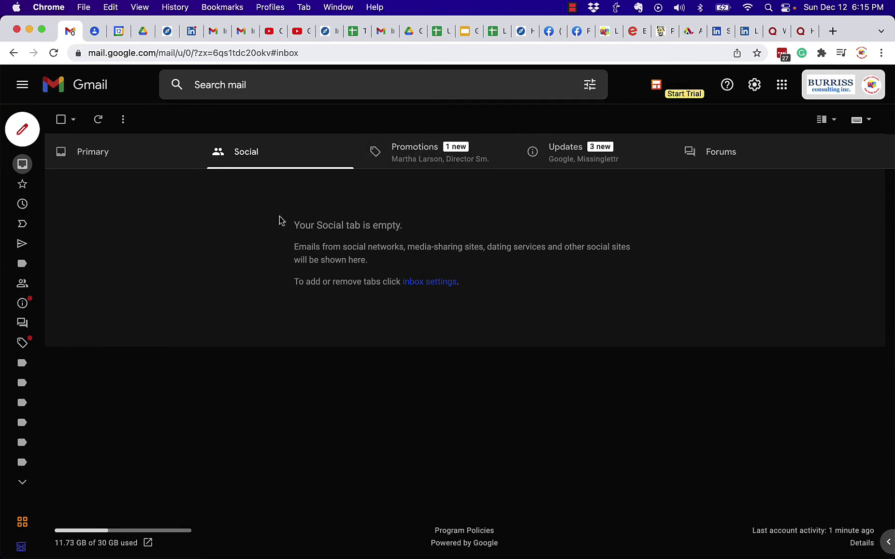
click(213, 31)
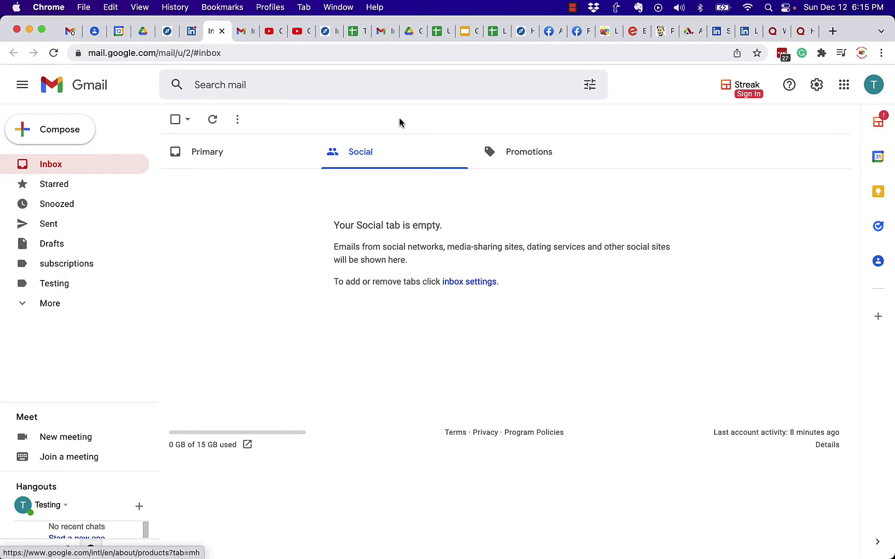
click(243, 32)
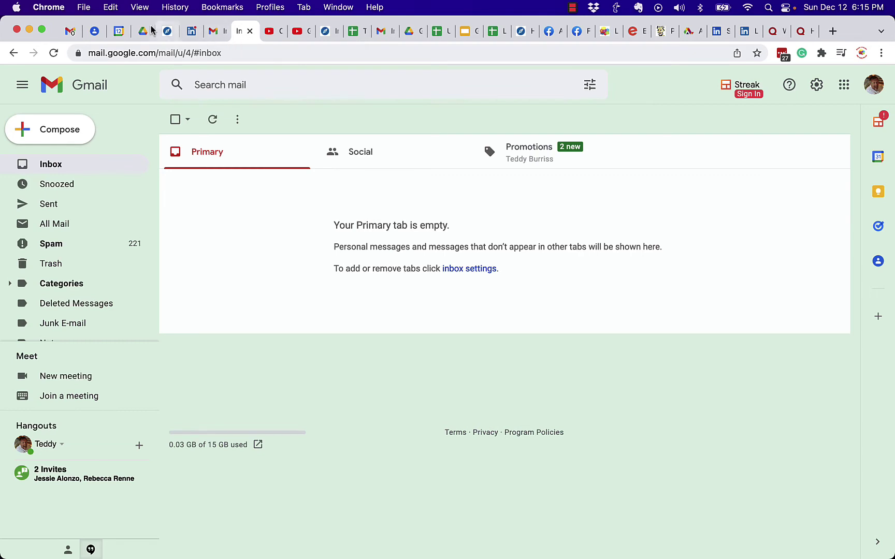
click(68, 34)
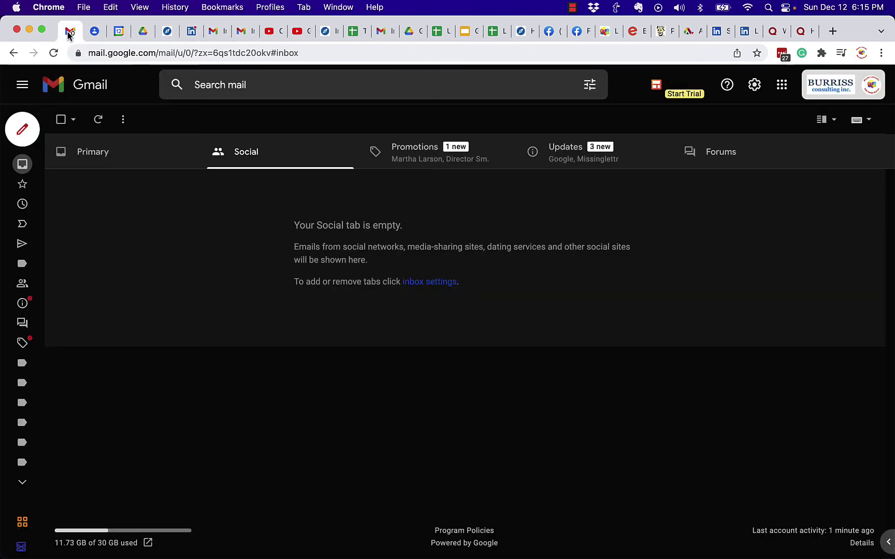
click(780, 87)
click(724, 266)
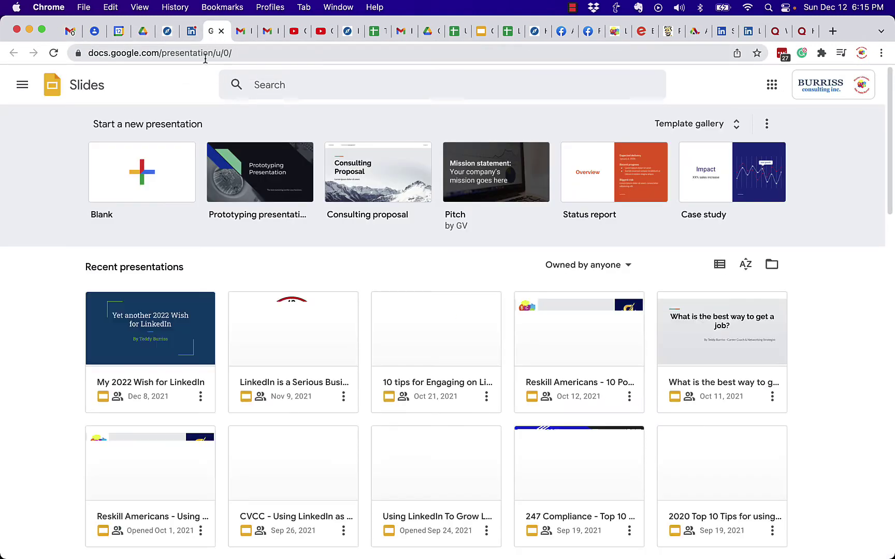
Open Google Drive for the Testing Account (u/2) from its apps grid.
click(240, 32)
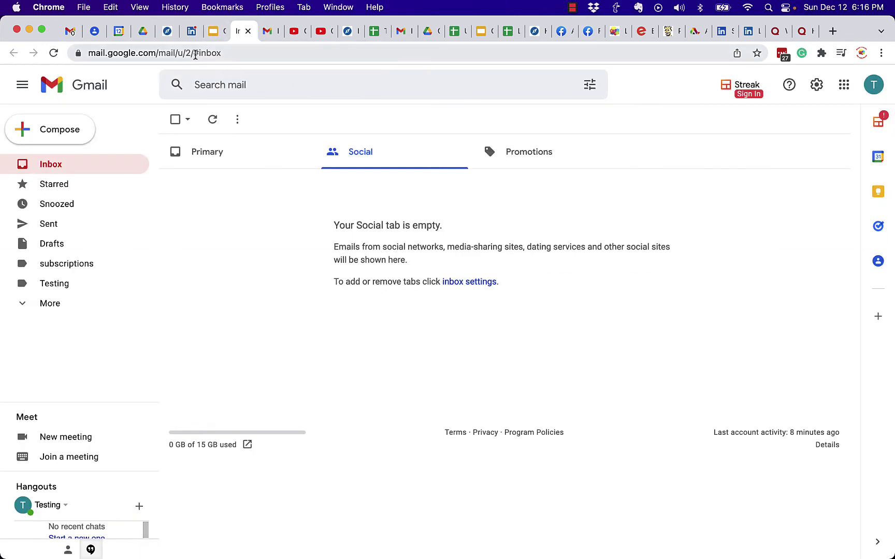
click(844, 85)
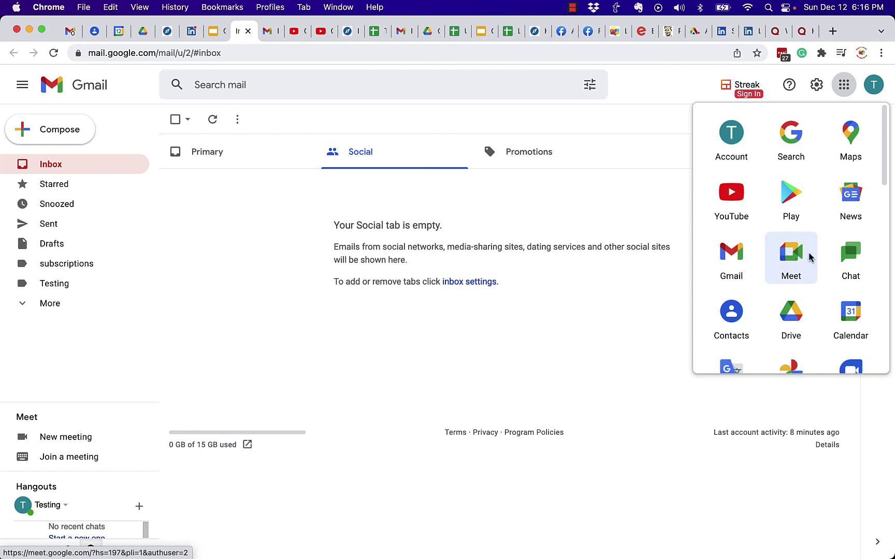
click(795, 319)
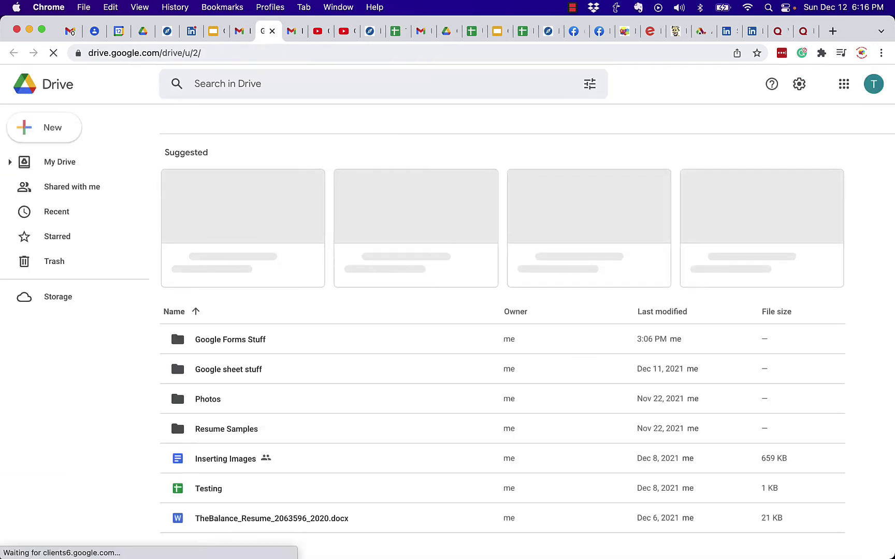
Confirm the u/4 inbox's account and open Google Contacts for it.
click(293, 32)
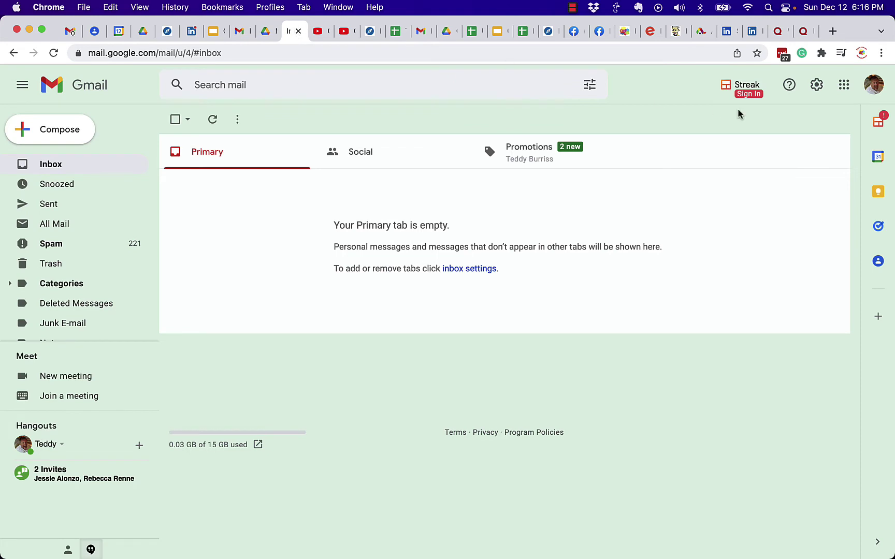
click(874, 85)
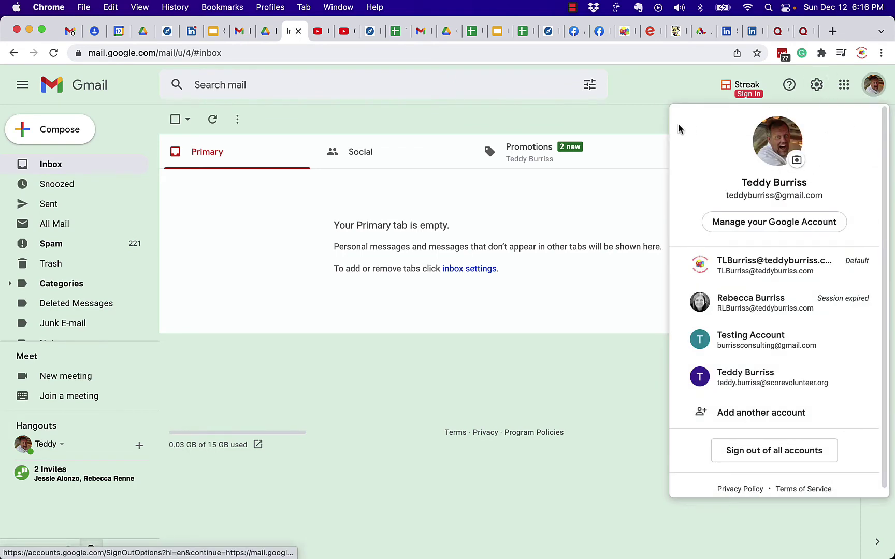
click(642, 129)
click(845, 88)
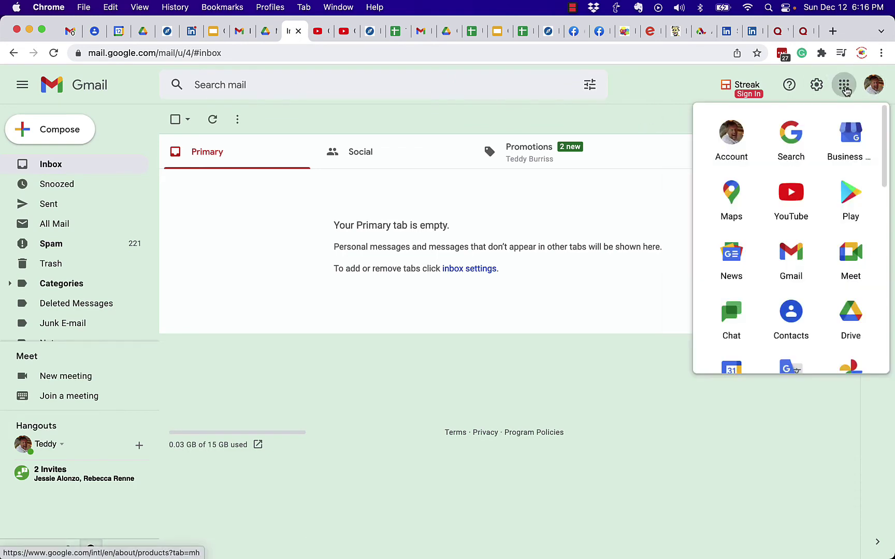
click(800, 315)
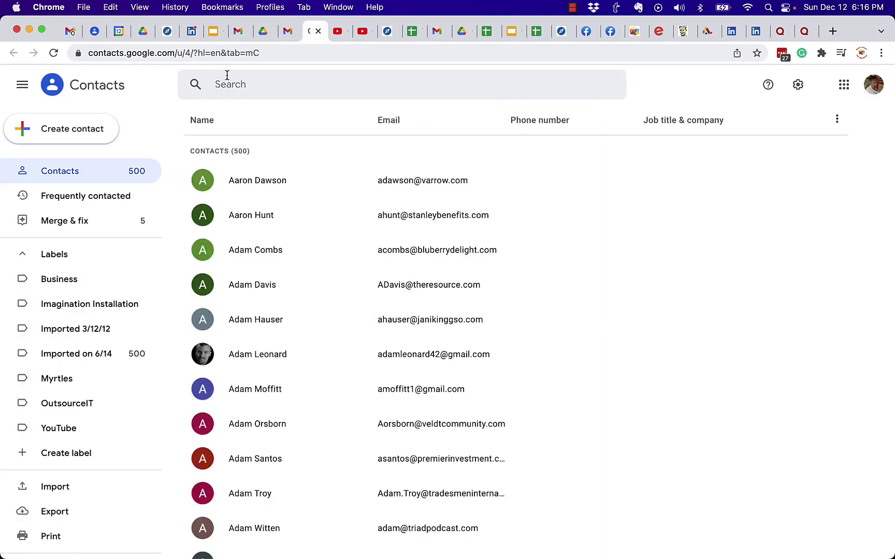
click(70, 32)
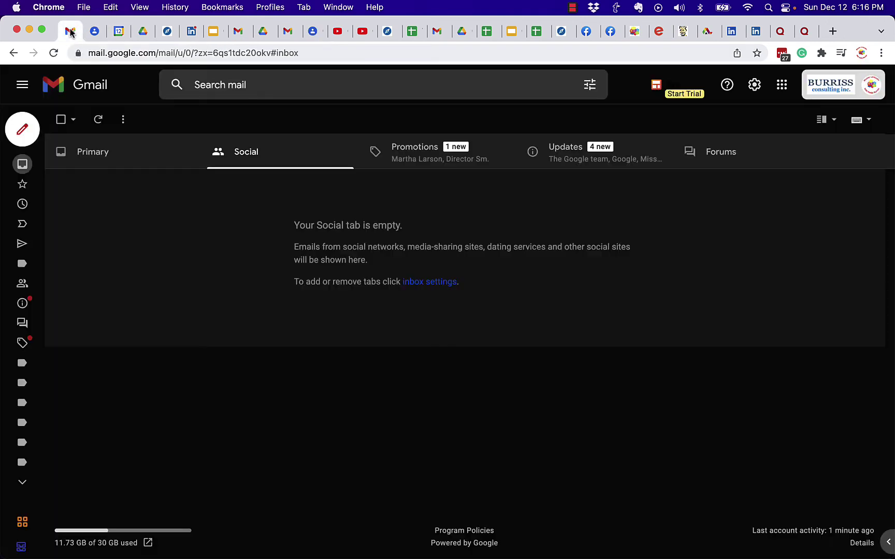
Switch between the Testing Account inbox, the u/4 inbox and the u/4 Contacts tab.
click(240, 33)
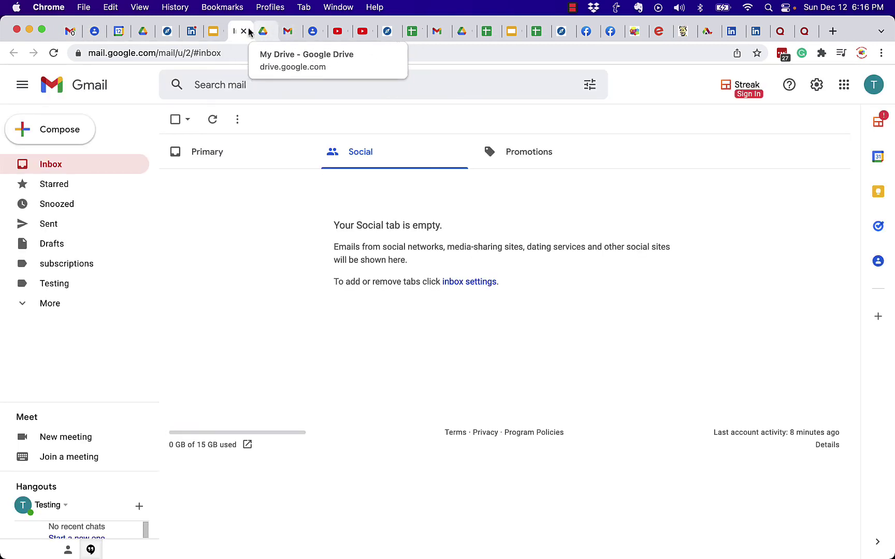
click(288, 32)
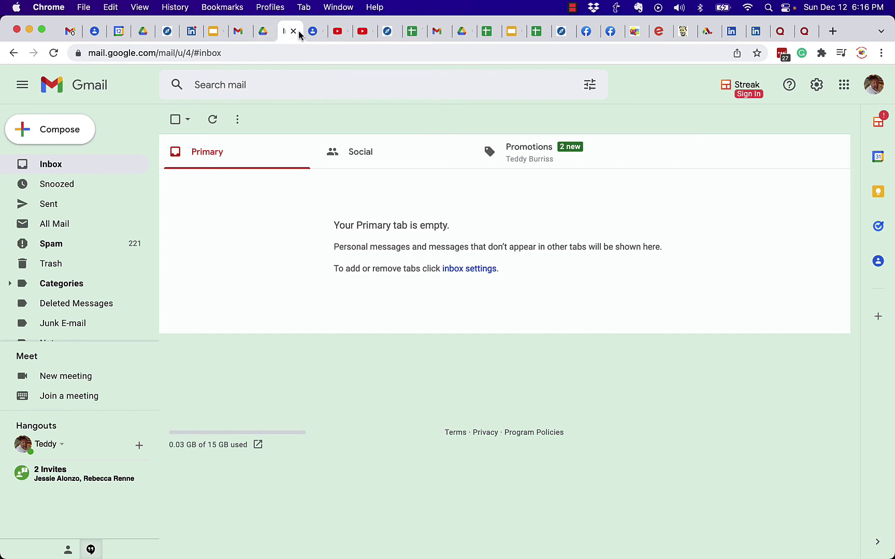
click(312, 32)
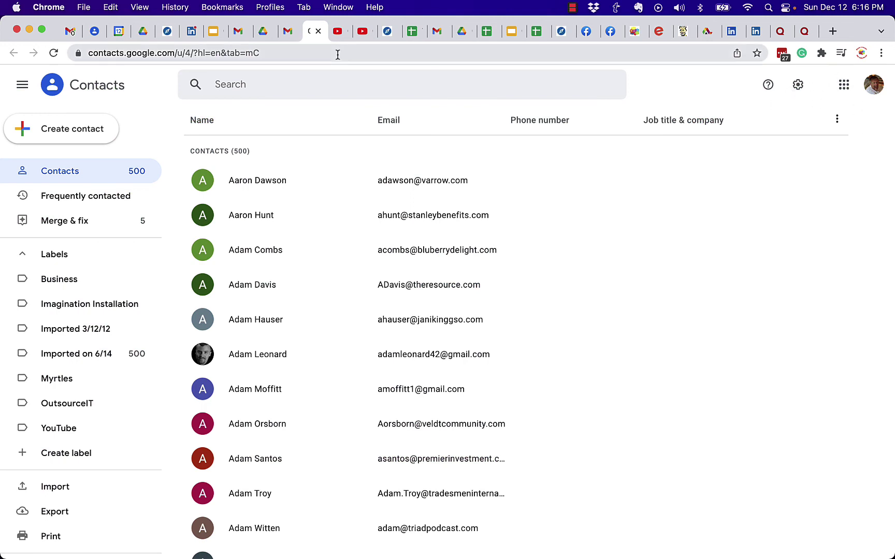
click(287, 32)
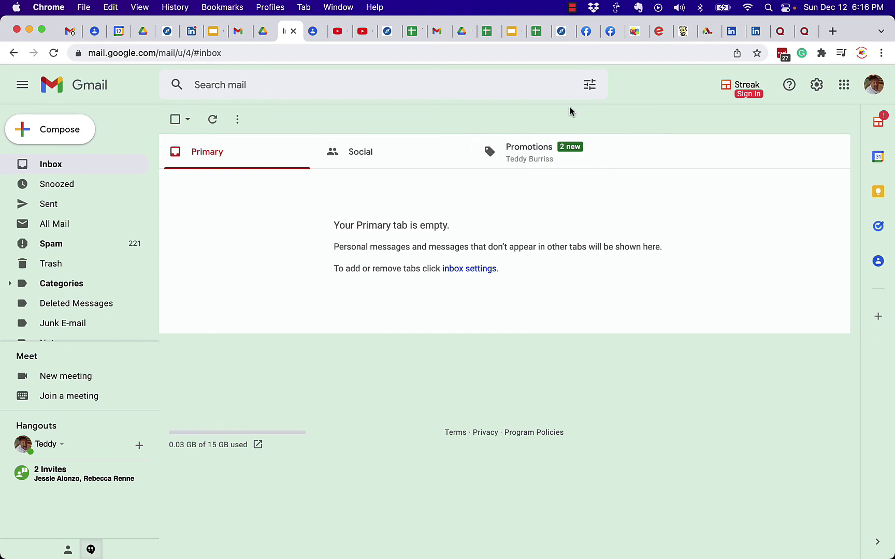
click(310, 32)
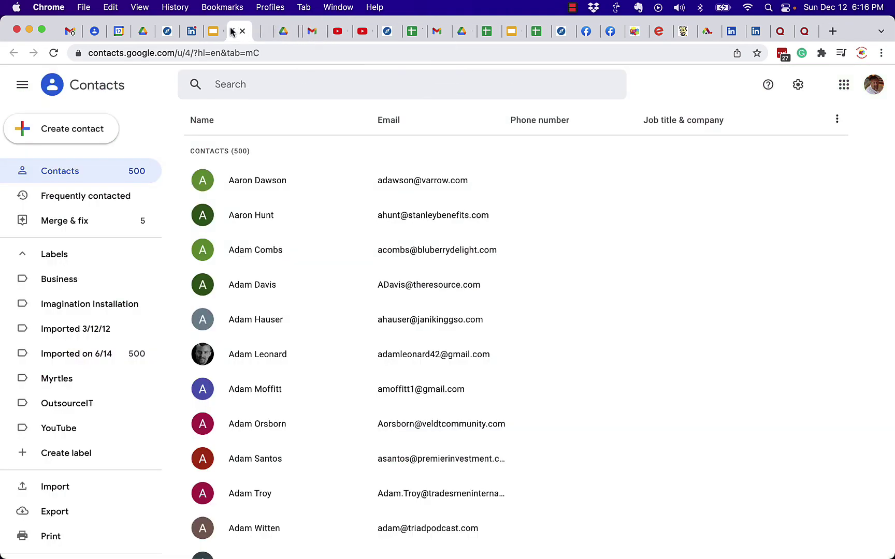
mouse_move(308, 34)
mouse_down()
mouse_move(215, 33)
mouse_move(314, 28)
mouse_up()
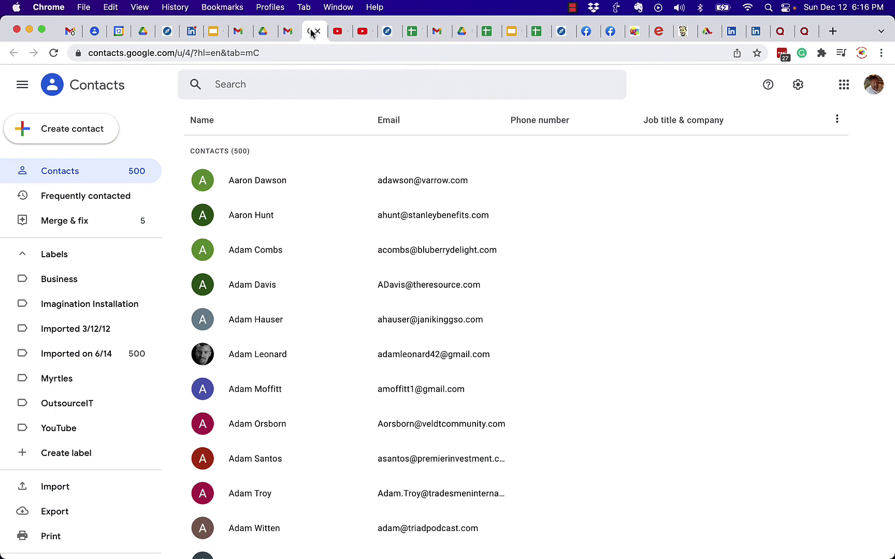